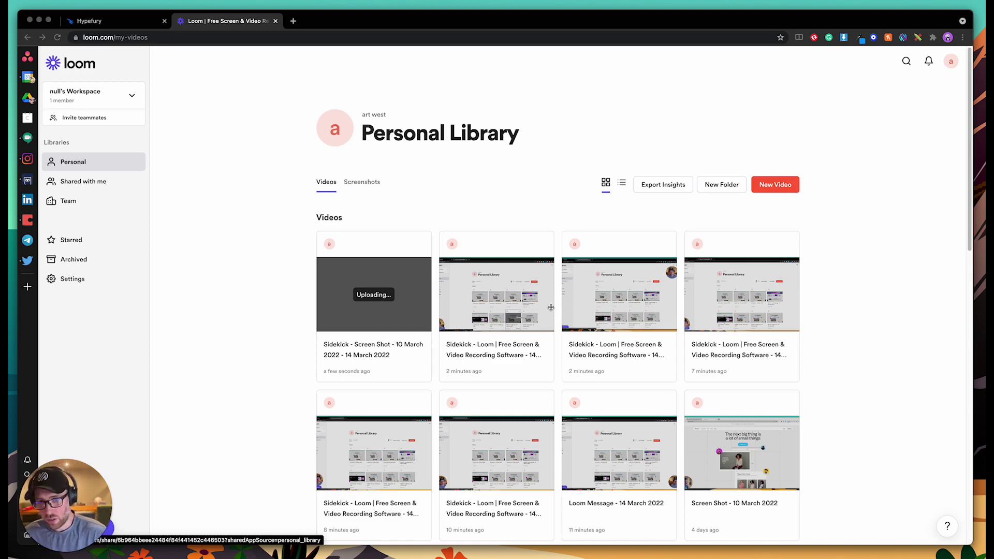
- Switch from the Loom library in the browser to iMovie
key("super+Tab")
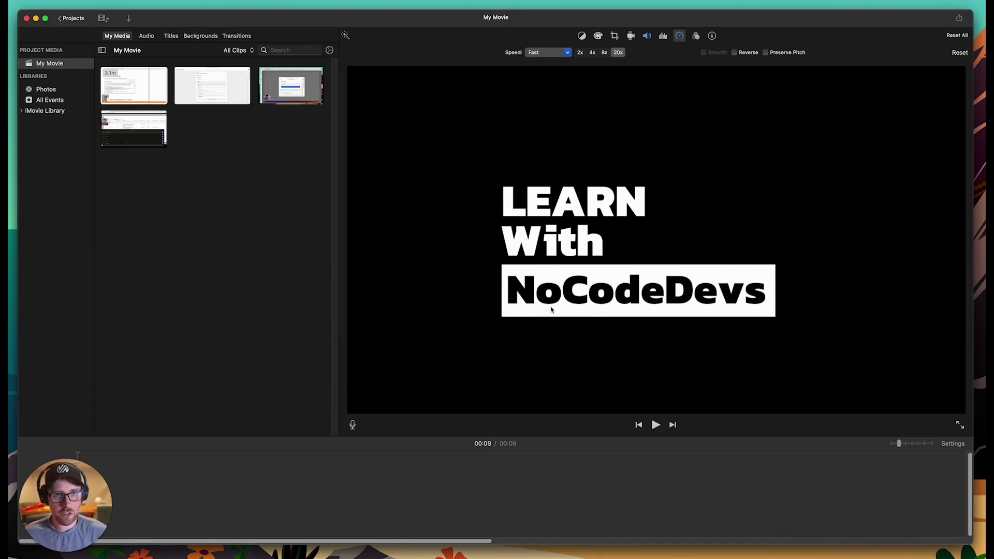
- Move the webcam overlay aside and delete the LEARN With NoCodeDevs title clip from the timeline
left_click_drag(84, 501, 933, 81)
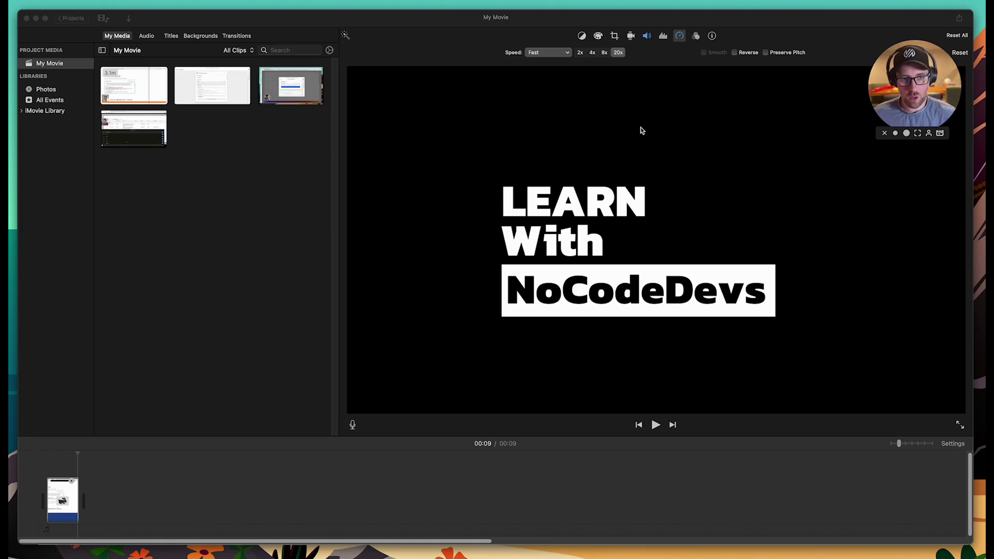
right_click(67, 491)
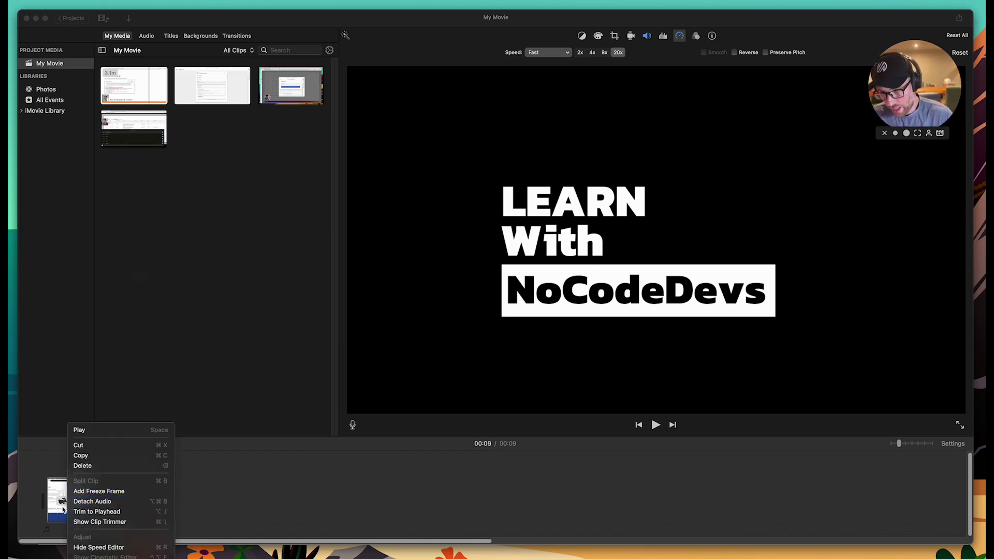
key("Return")
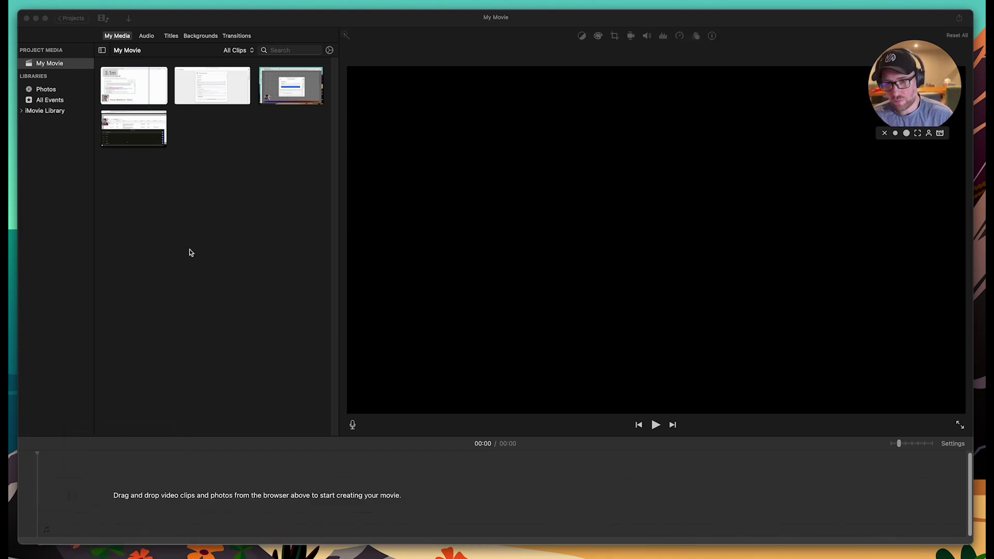
- Import 'the.com & Mailchimp (1).mp4' and preview its clip from My Media
left_click(128, 18)
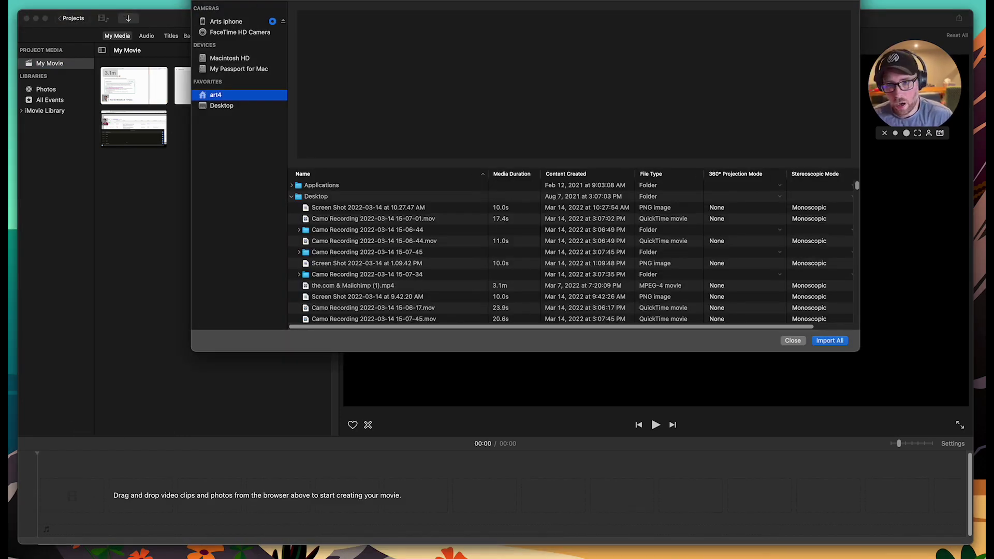
key("Escape")
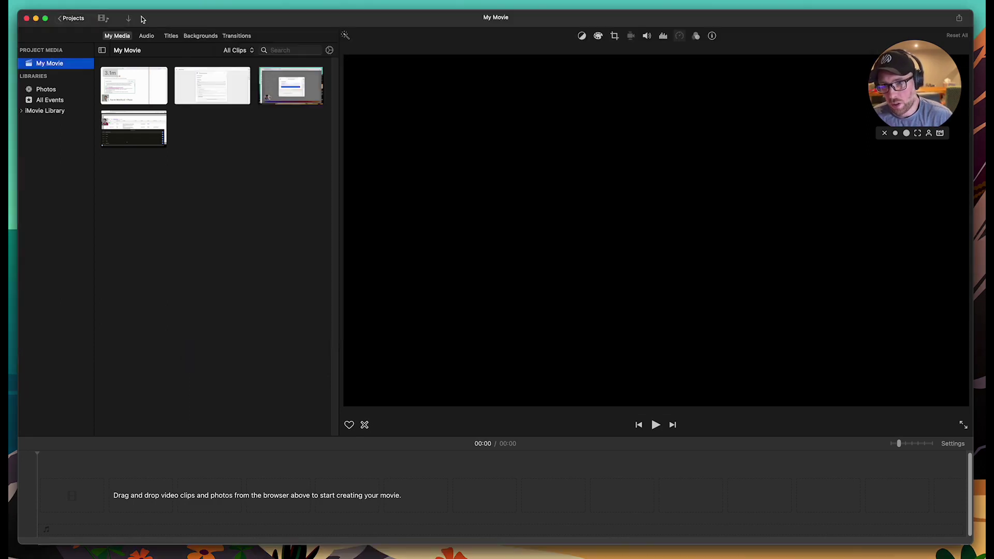
left_click(128, 19)
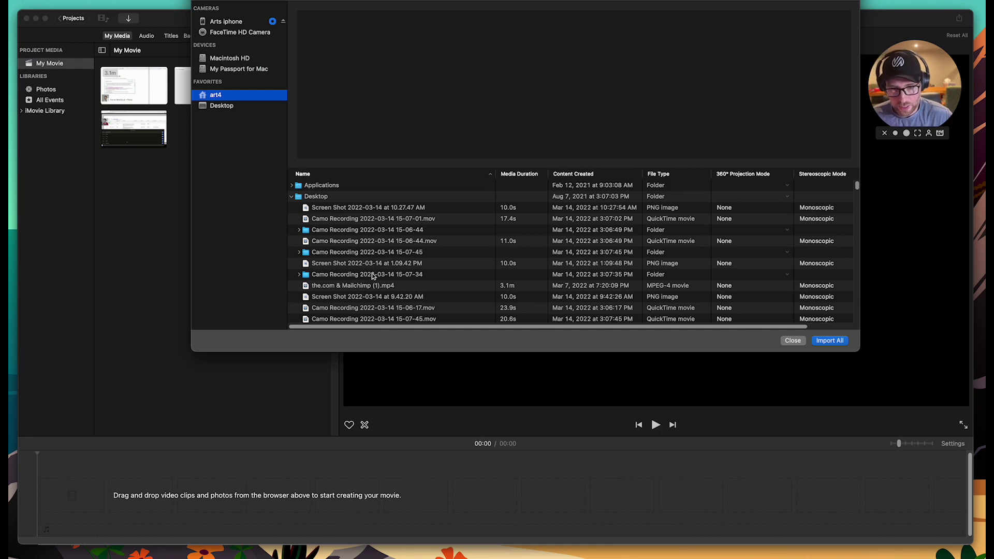
left_click(377, 285)
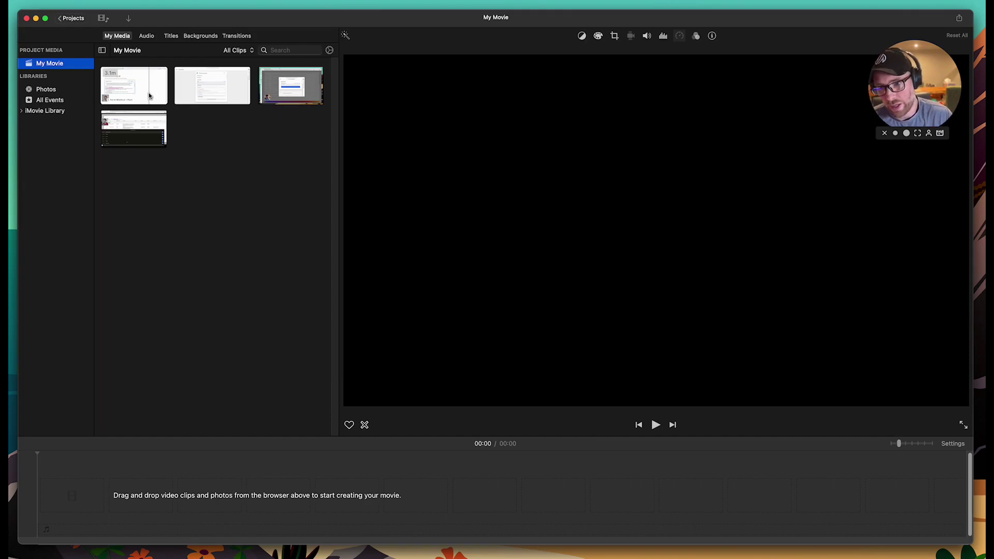
left_click(118, 94)
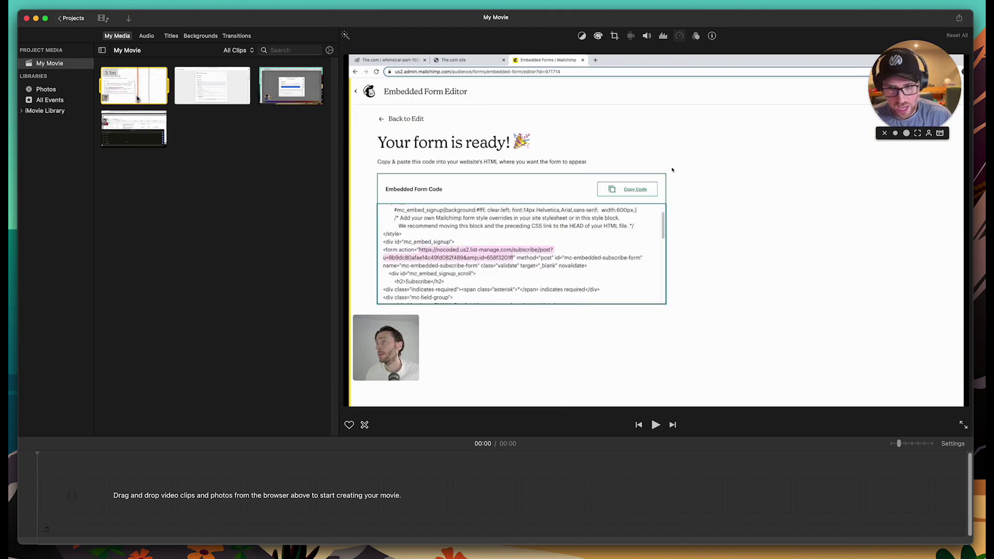
- Place the Mailchimp recording on the empty timeline and briefly play the 03:07 movie
left_click_drag(138, 102, 85, 498)
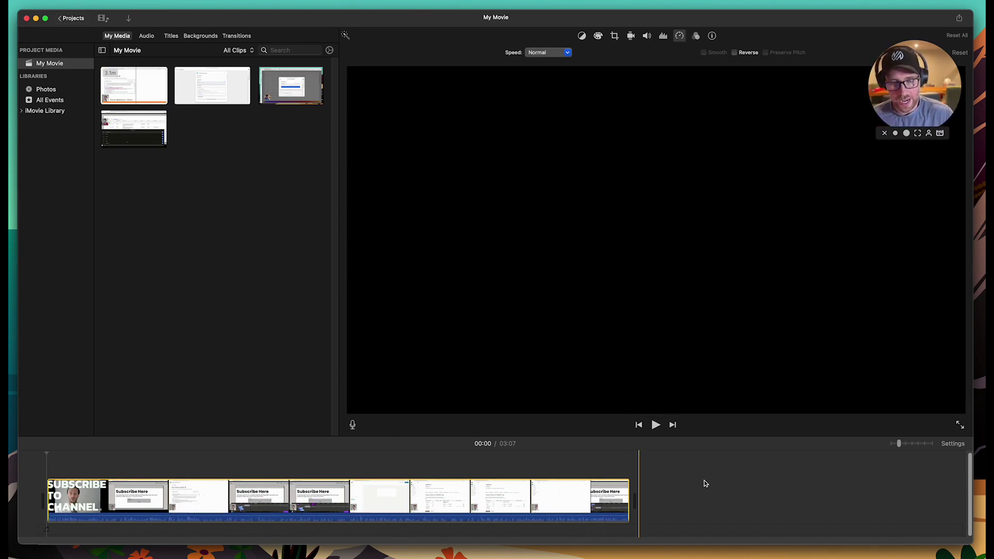
left_click(655, 425)
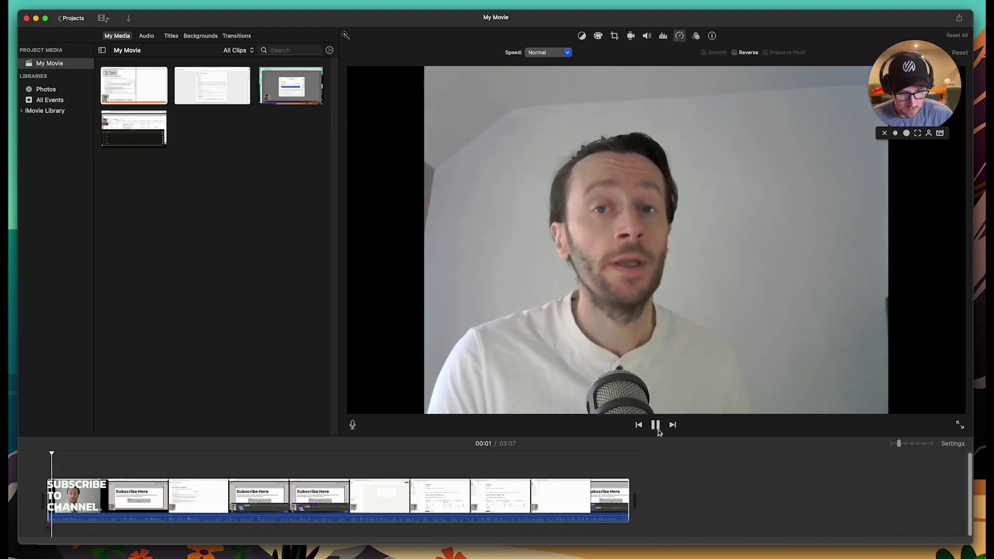
left_click(655, 426)
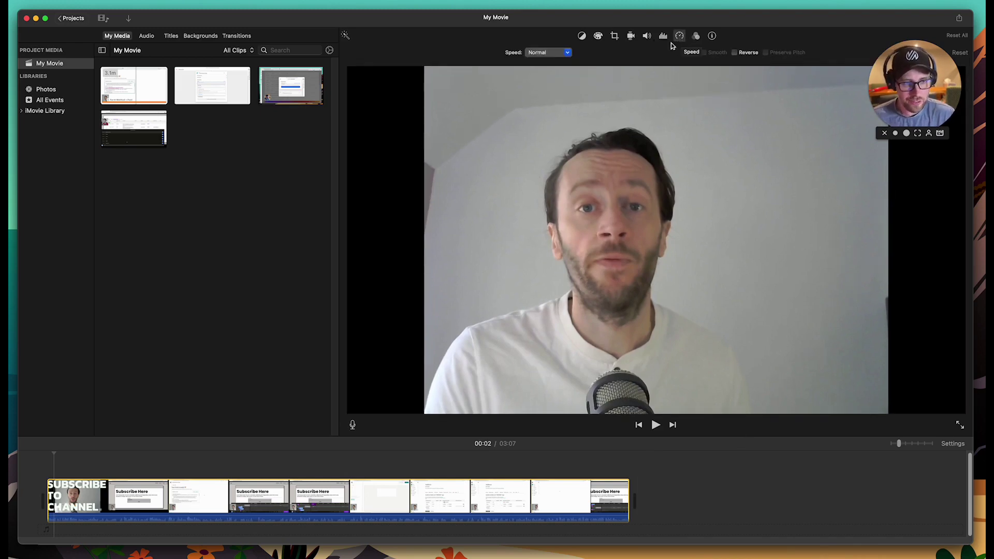
- Set the clip speed to Fast (20x), shortening the movie to 01:33, and preview it
left_click(567, 54)
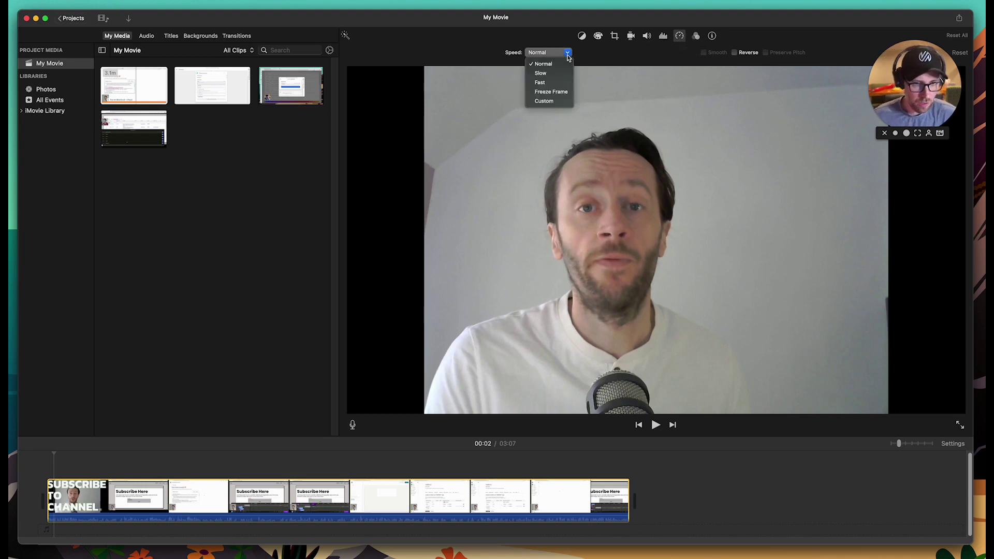
left_click(563, 82)
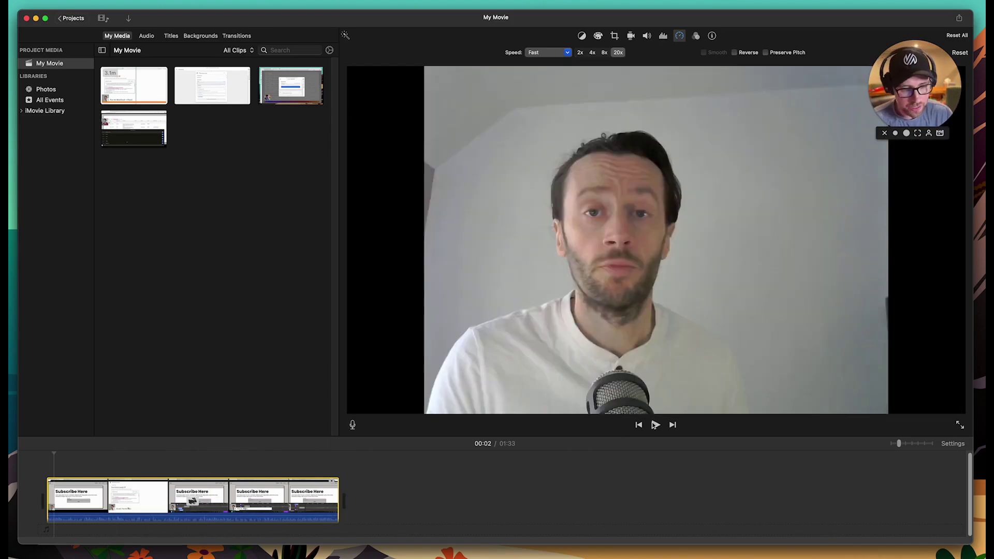
left_click(655, 425)
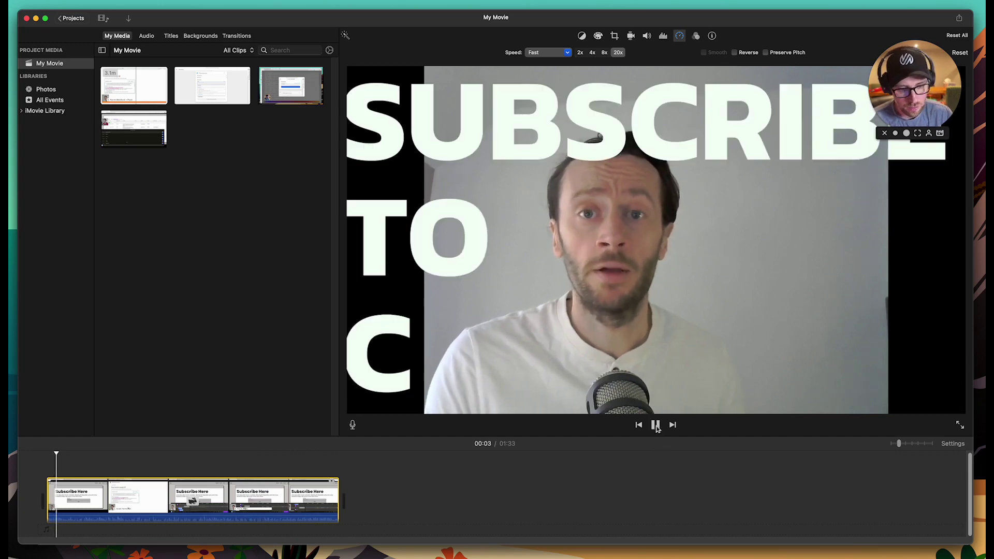
left_click(656, 425)
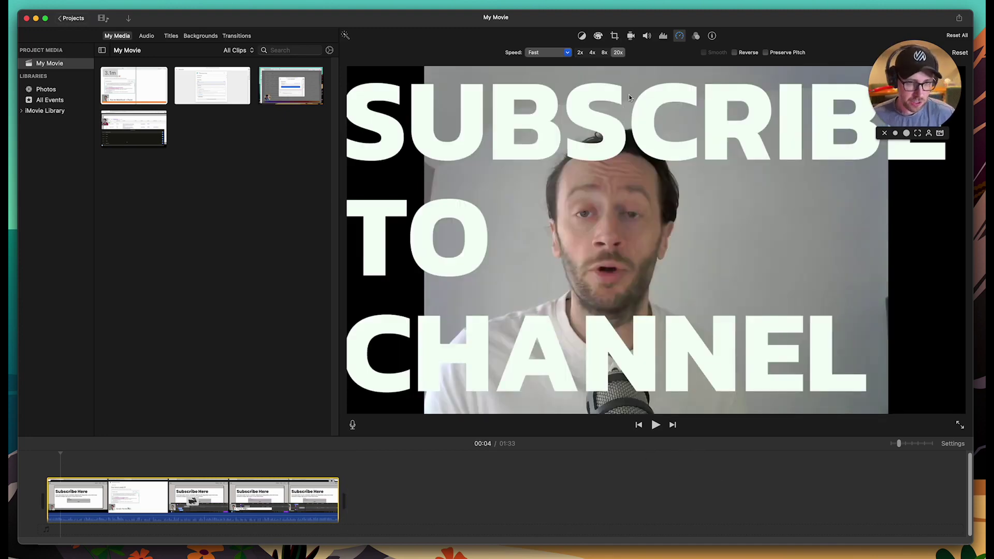
- Mute the clip by dropping its volume to 0%, then replay the movie from the start
left_click(646, 36)
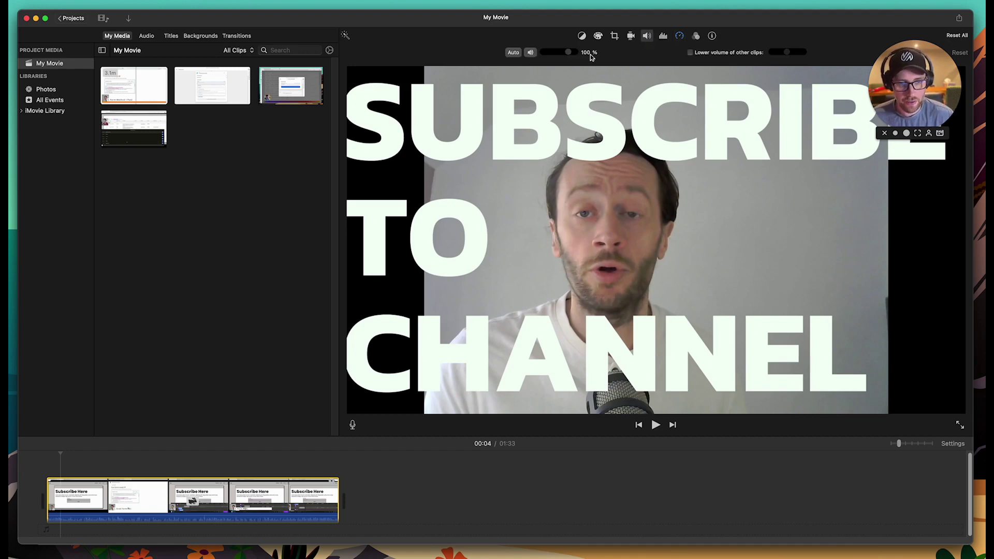
left_click_drag(572, 53, 522, 57)
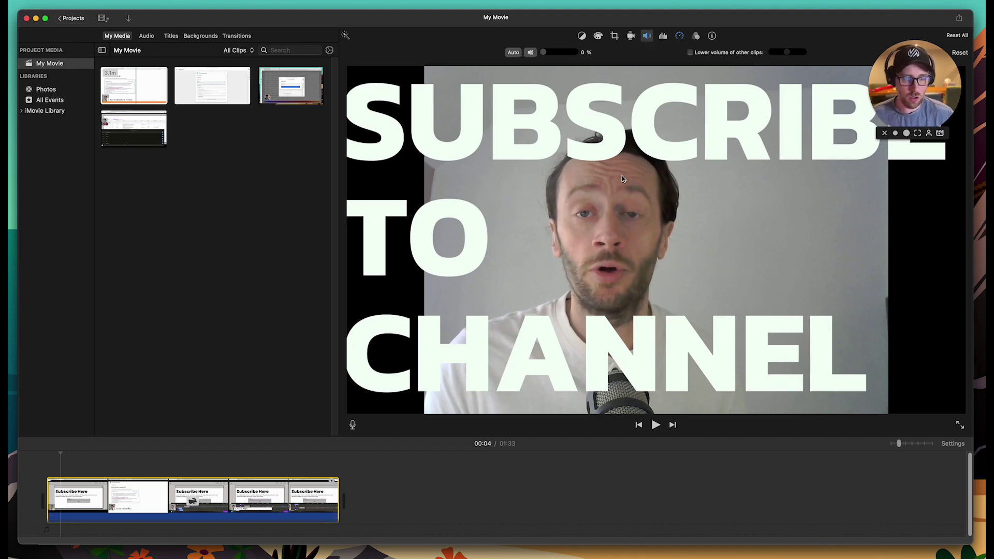
left_click(654, 425)
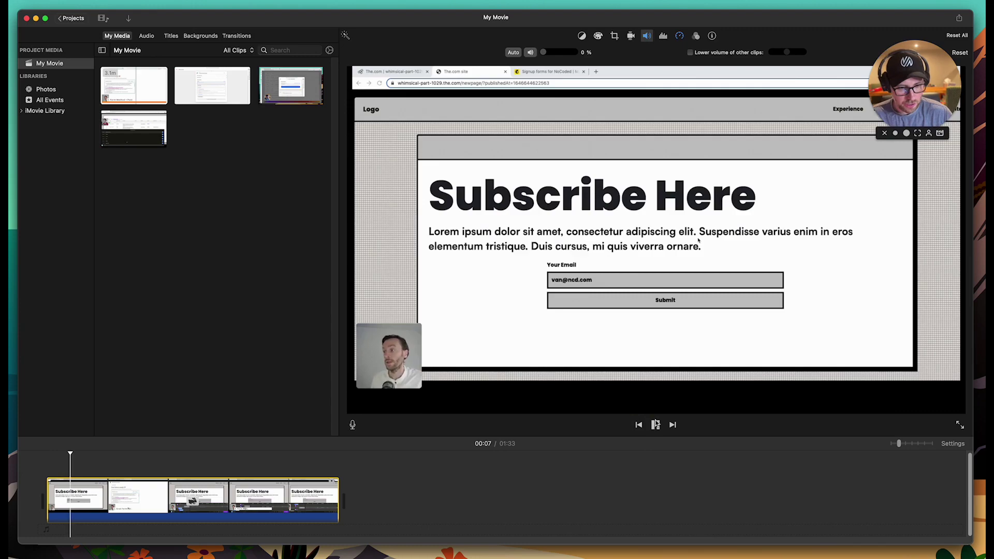
left_click(647, 425)
left_click(163, 455)
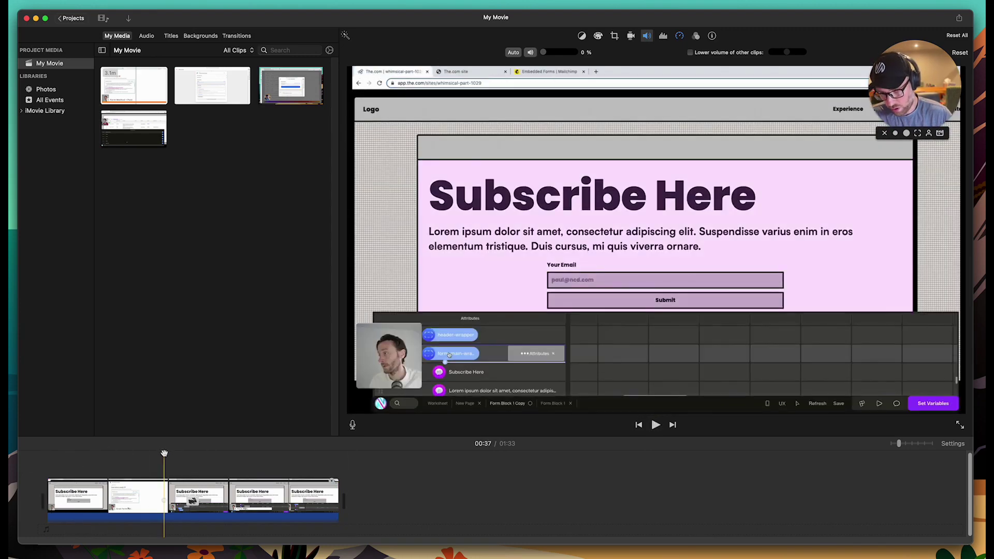
left_click(44, 457)
left_click(655, 425)
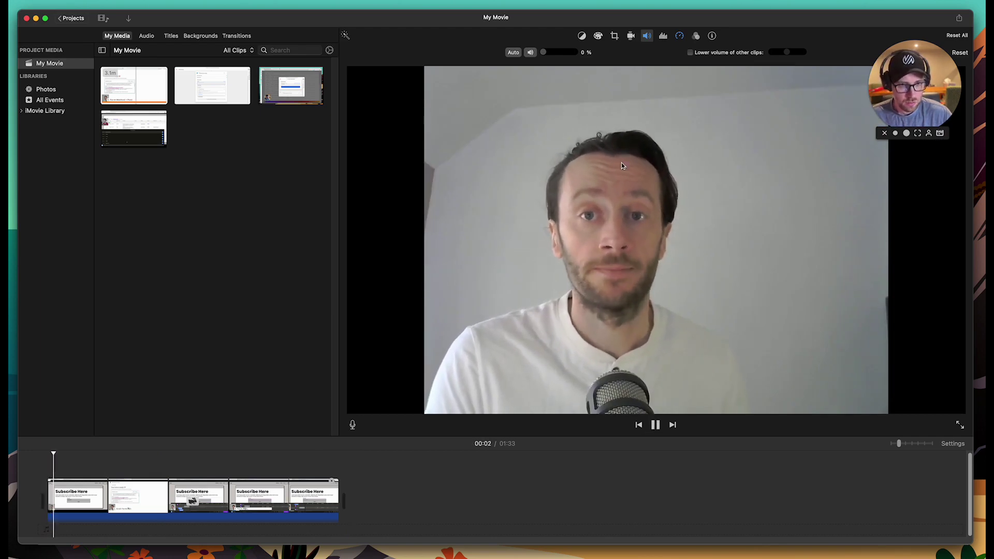
- Revisit the clip's speed choices for the Custom 2000% speed and stop playback
left_click(680, 36)
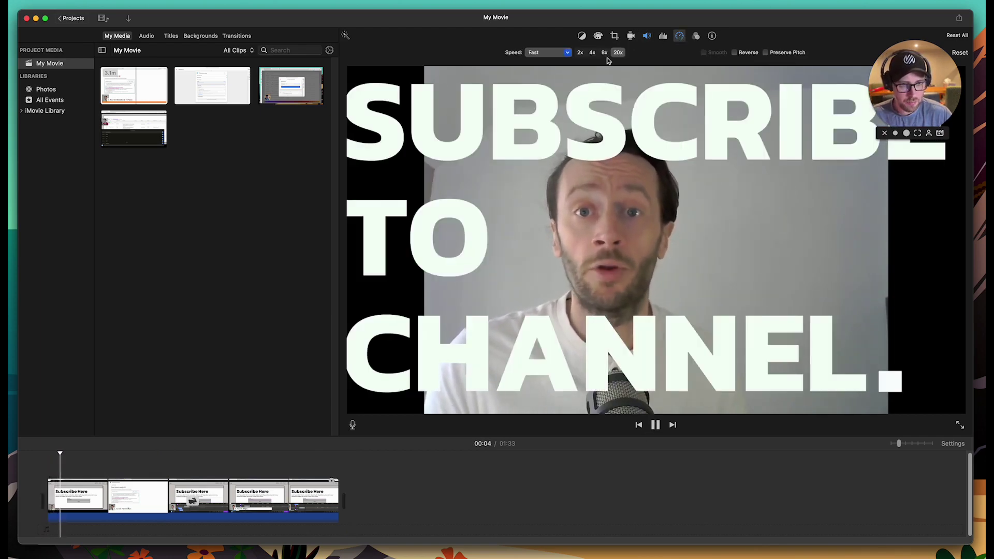
left_click(548, 53)
left_click(550, 83)
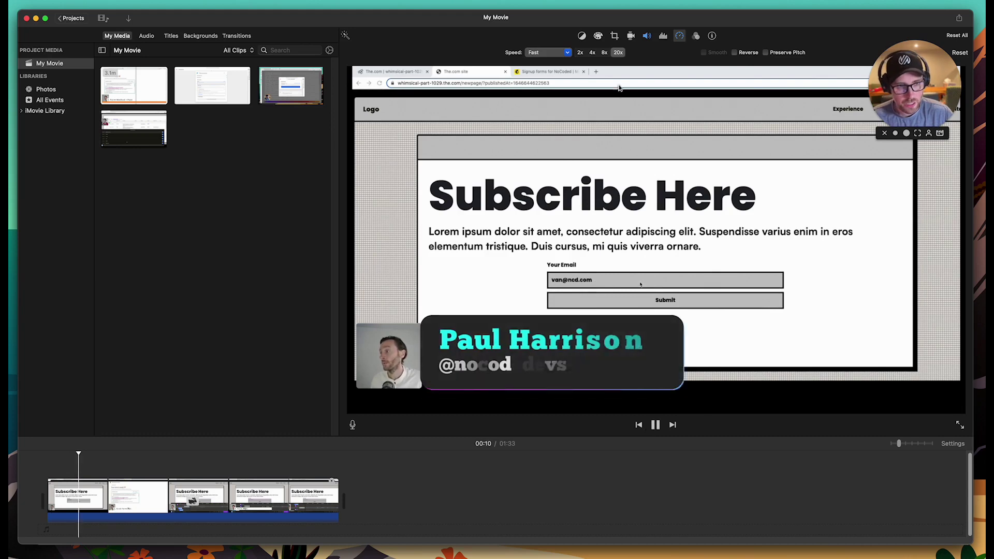
key("space")
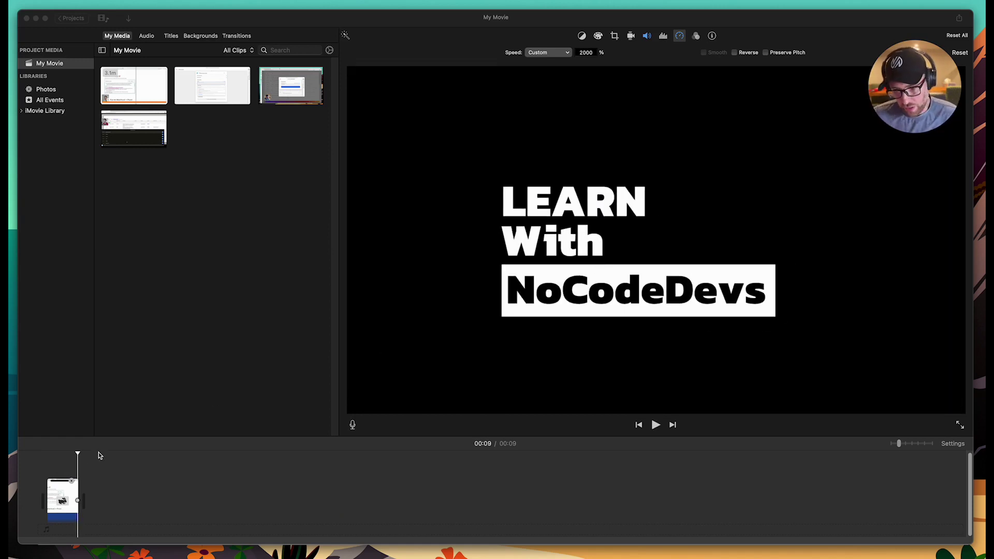
left_click(78, 456)
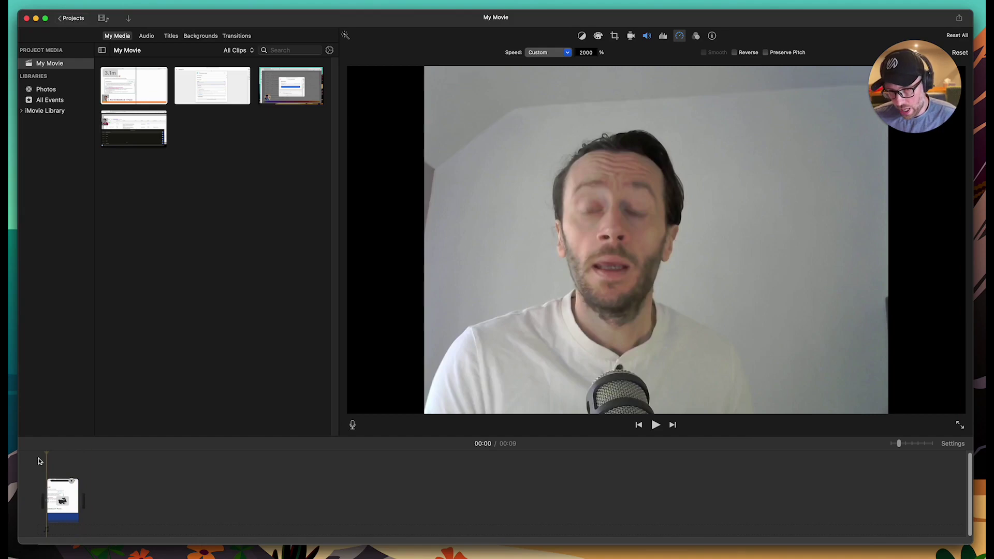
left_click(42, 459)
left_click(656, 429)
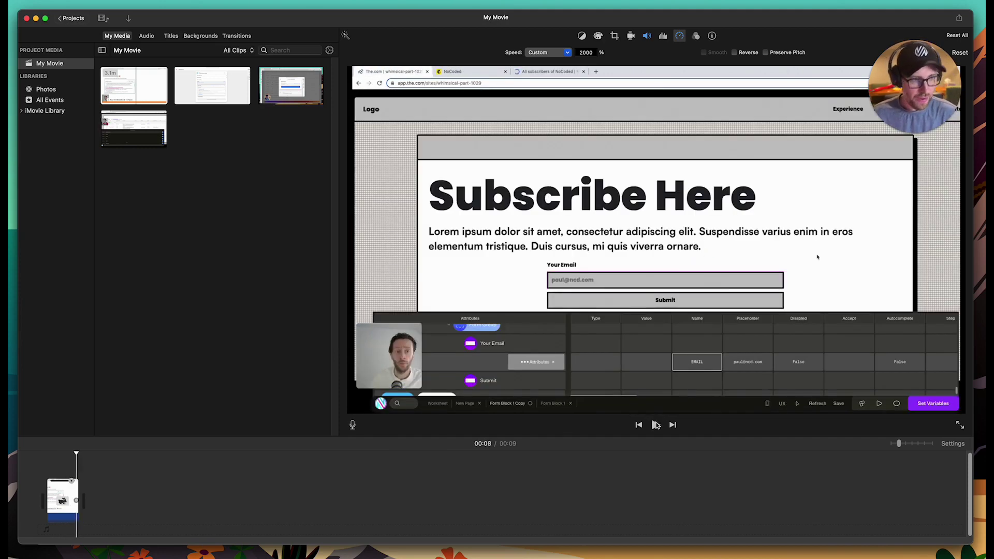
mouse_move(921, 105)
left_click_drag(921, 105, 144, 510)
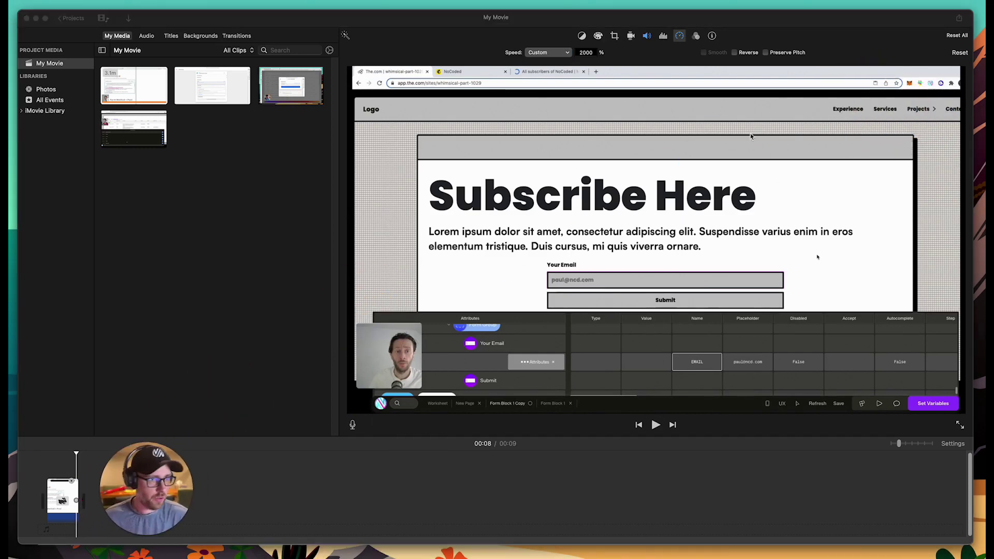
- Export My Movie as a 1080p high-quality file to Downloads, replacing the existing My Movie.mp4
left_click(958, 19)
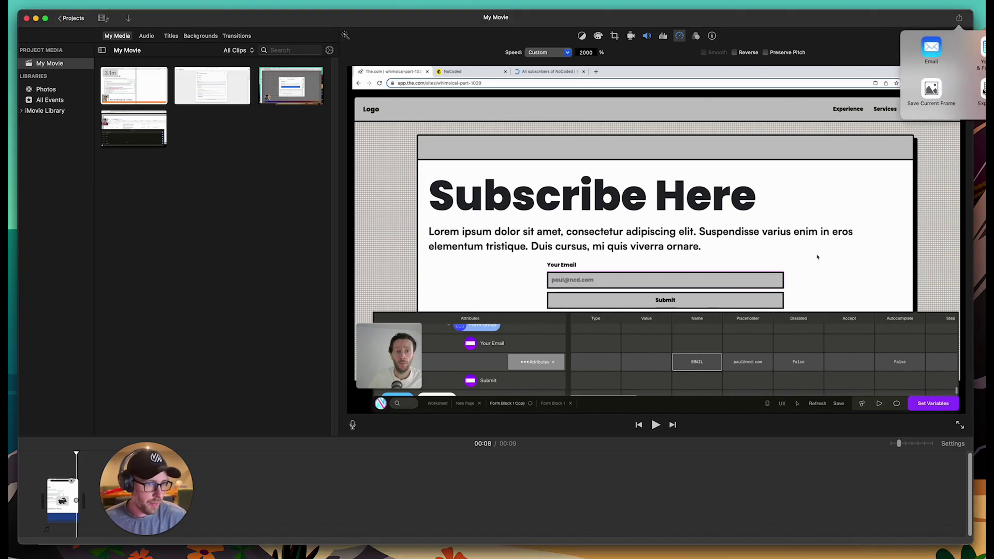
left_click(983, 91)
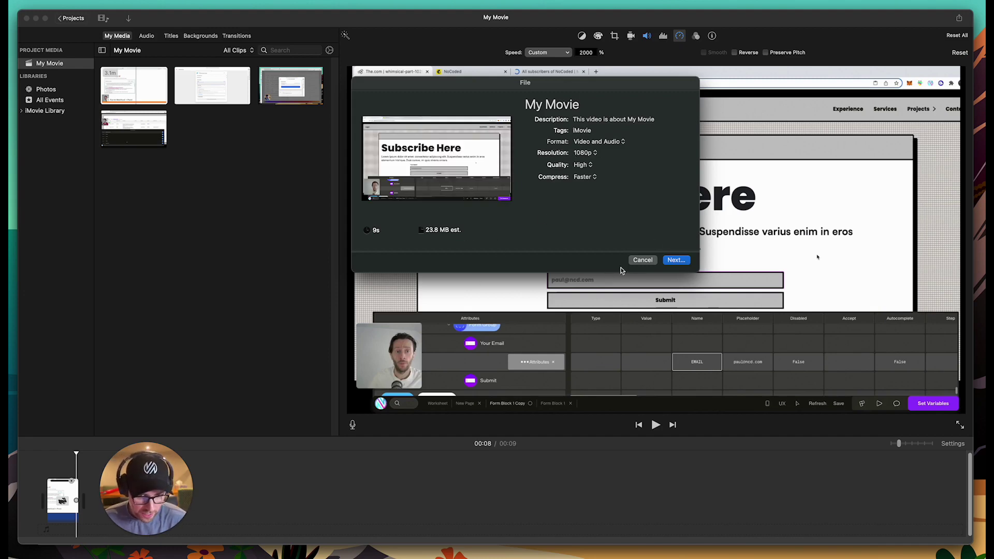
left_click(673, 260)
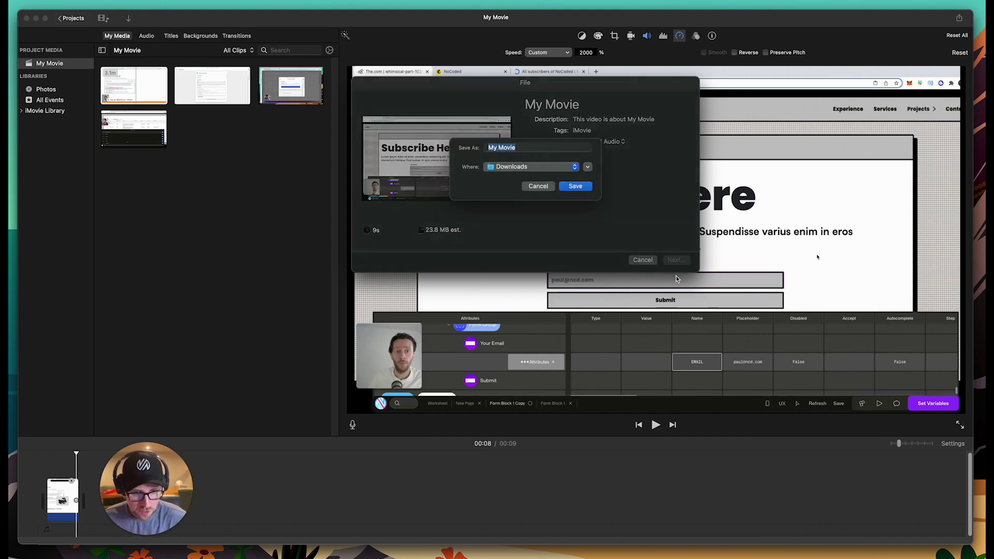
left_click(576, 193)
left_click(552, 221)
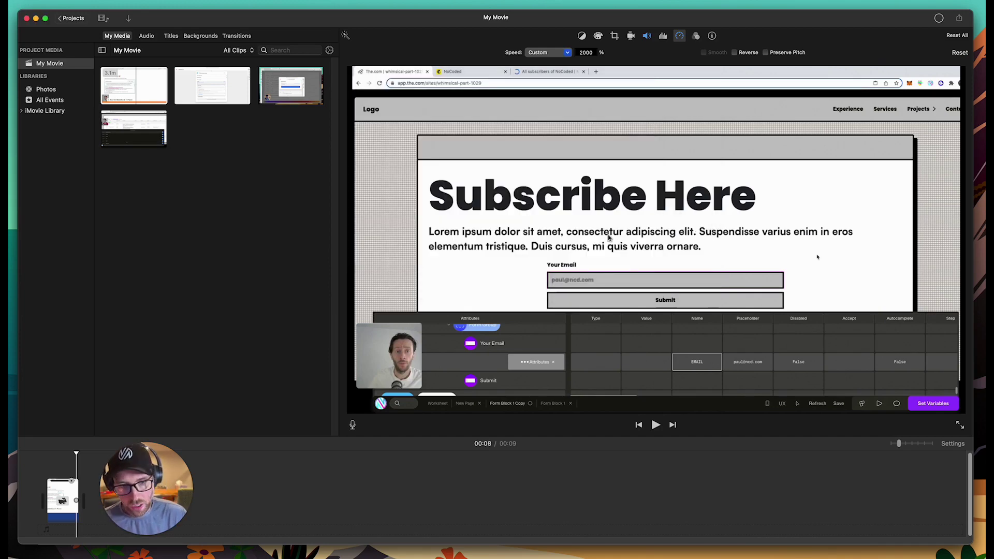